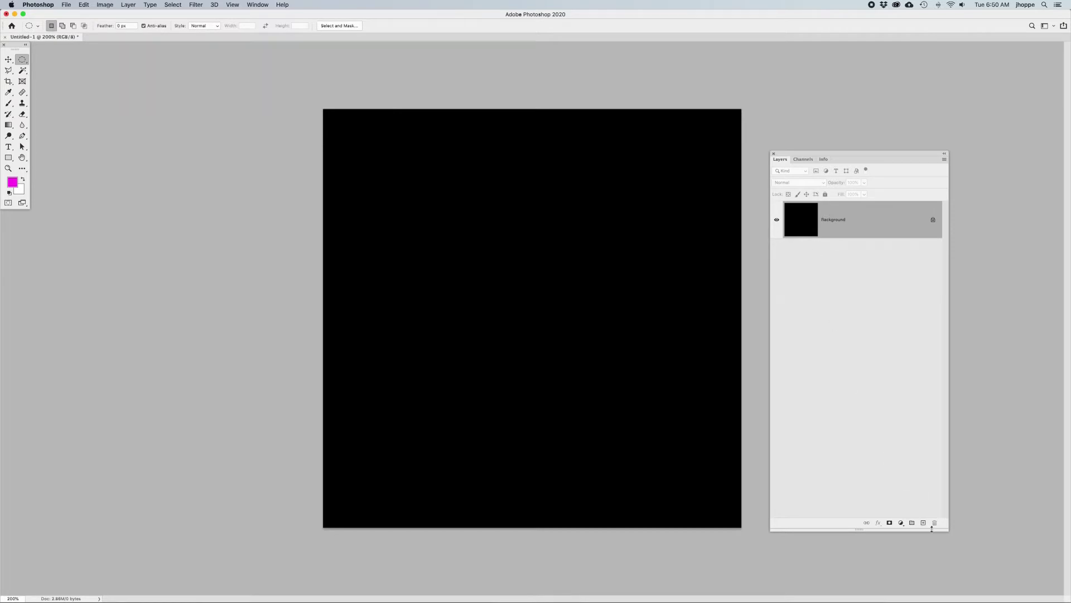
Add a new empty layer above the black Background layer
{"action": "left_click", "coordinate": [923, 523]}
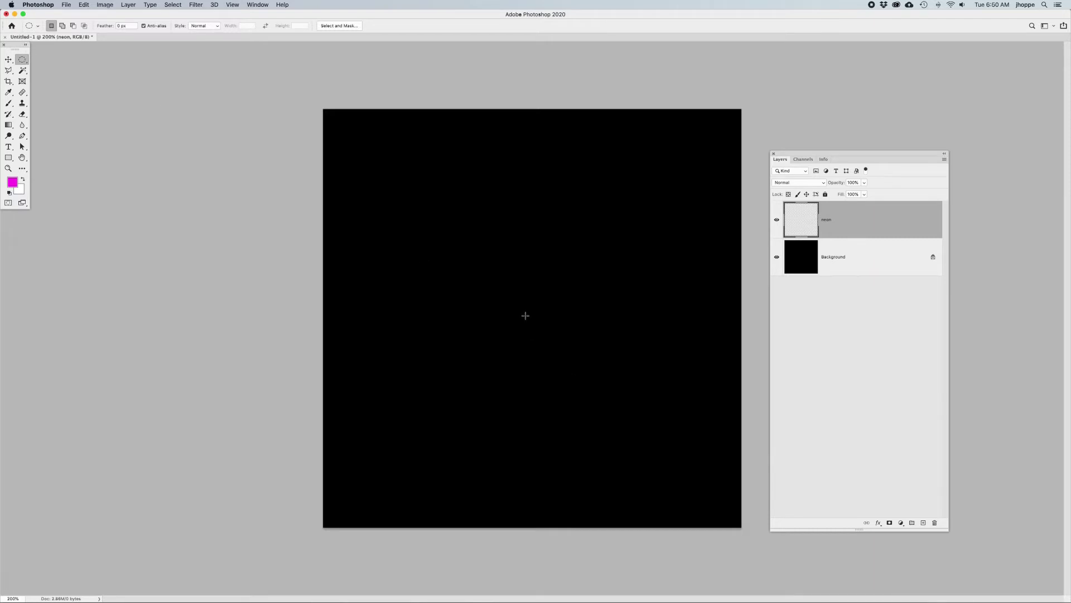
Draw a large circular selection outward from the centre of the canvas
{"action": "left_click_drag", "start_coordinate": [525, 315], "coordinate": [660, 449]}
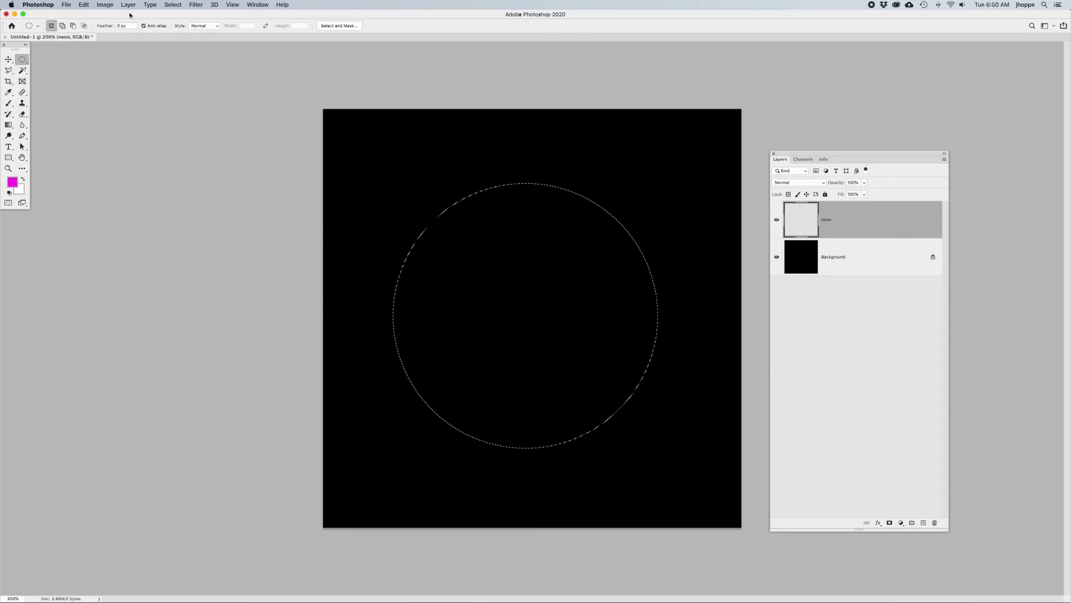
Stroke the circular selection with a 15 px magenta line
{"action": "left_click", "coordinate": [83, 5]}
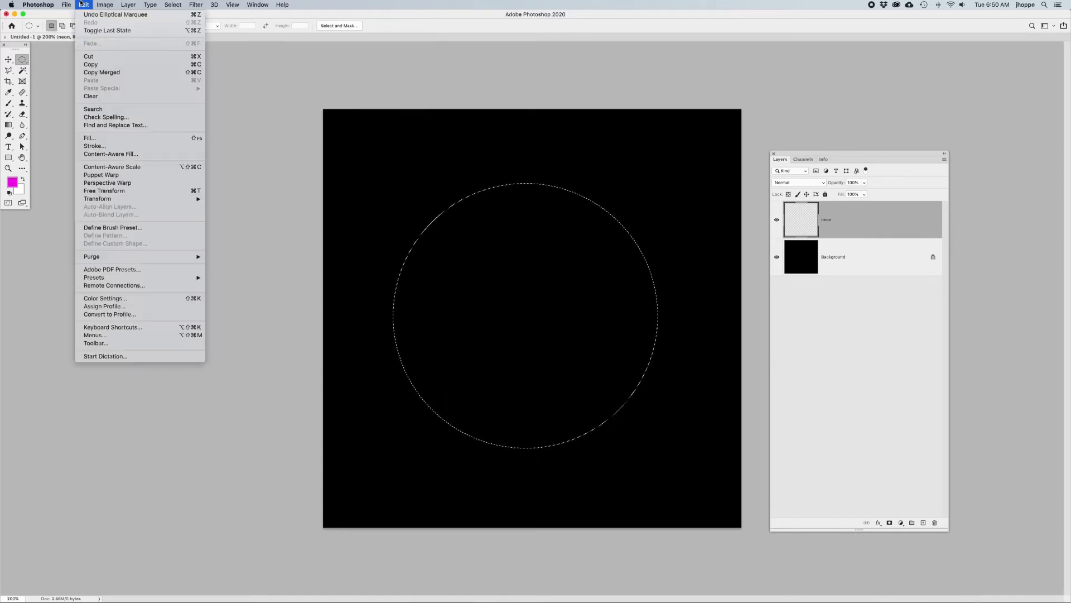
{"action": "left_click", "coordinate": [86, 146]}
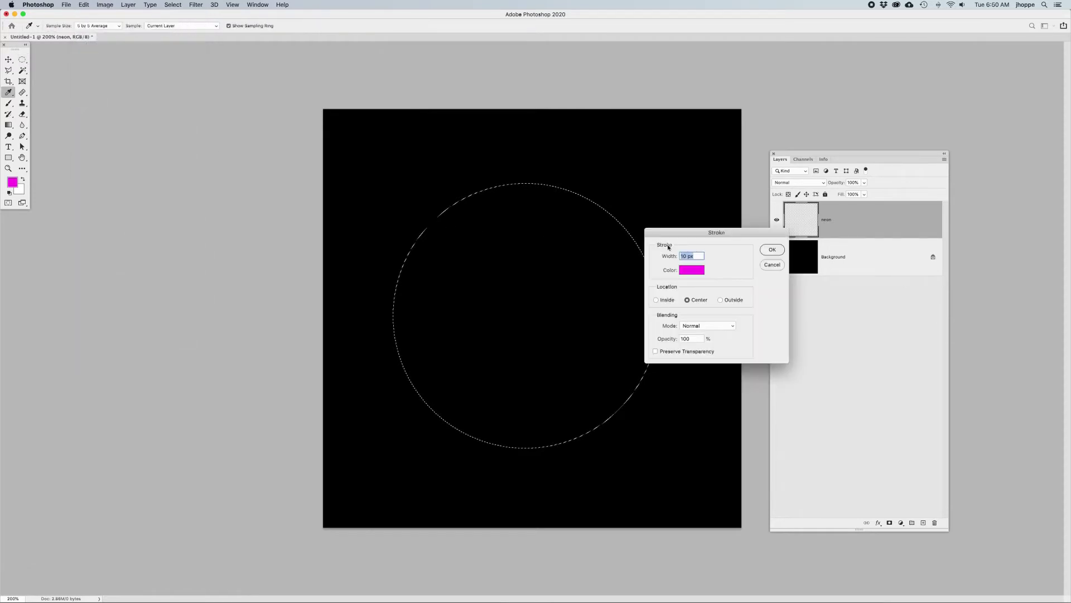
{"action": "type", "text": "16"}
{"action": "key", "text": "BackSpace"}
{"action": "type", "text": "5"}
{"action": "left_click", "coordinate": [772, 250]}
{"action": "key", "text": "m"}
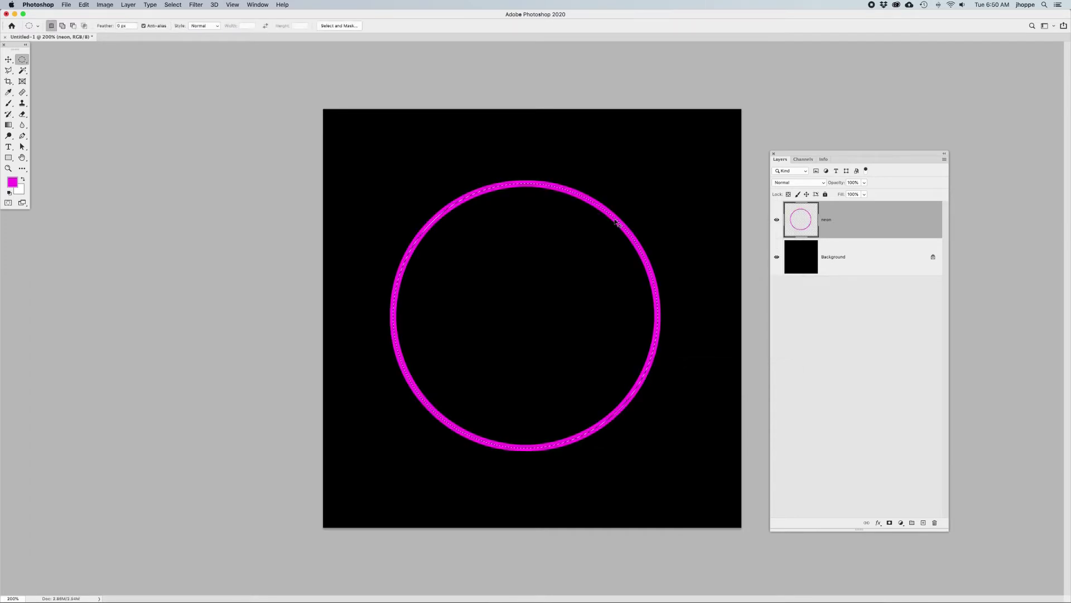
Deselect, move the ring to the exact canvas centre, and duplicate the layer
{"action": "key", "text": "super+d"}
{"action": "key", "text": "v"}
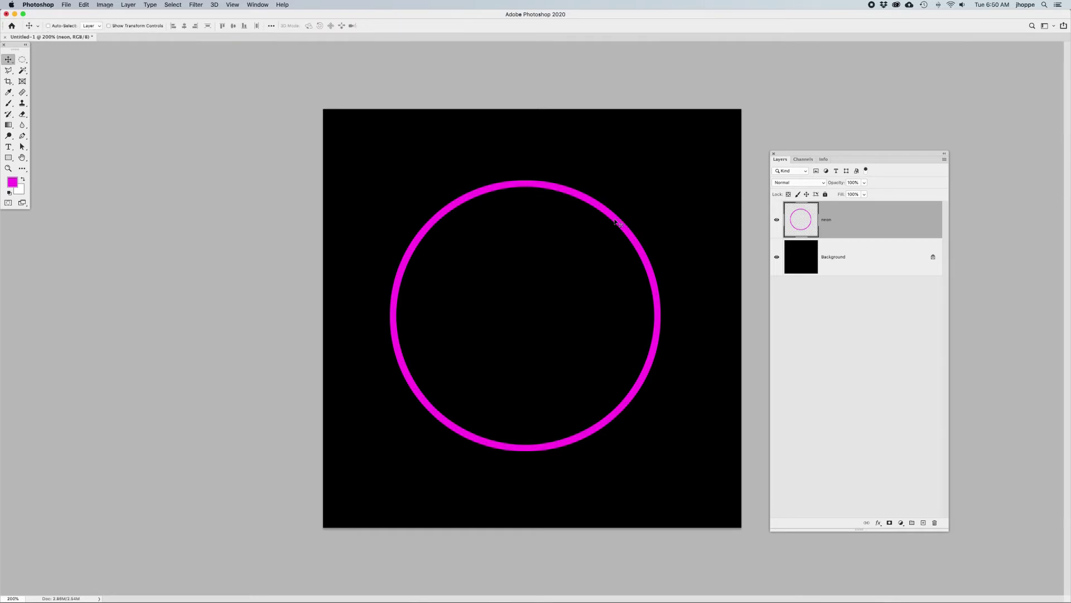
{"action": "left_click_drag", "start_coordinate": [616, 222], "coordinate": [640, 202]}
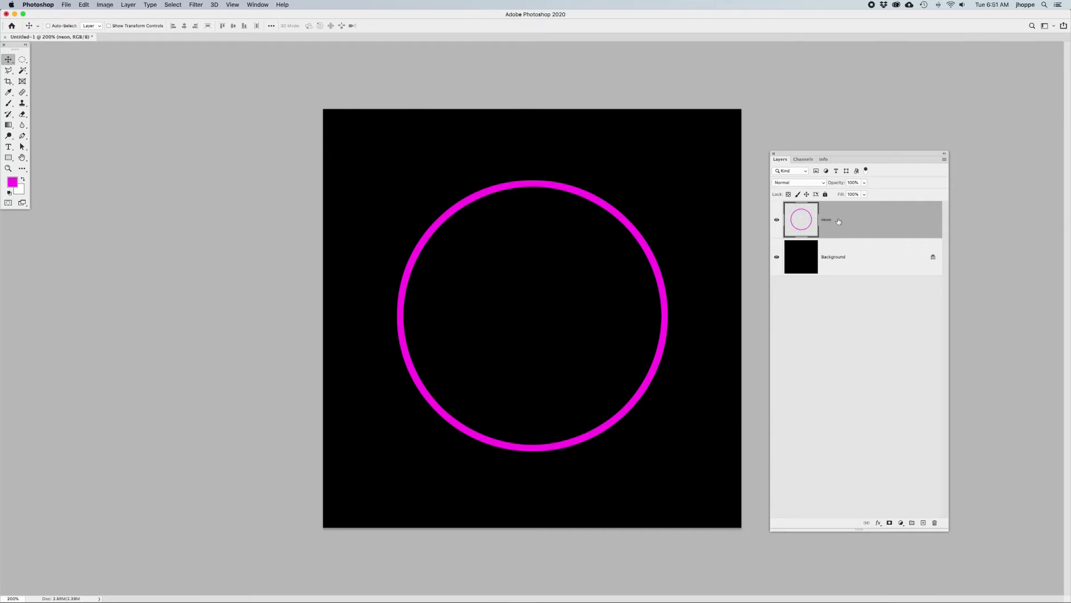
{"action": "key", "text": "super+j"}
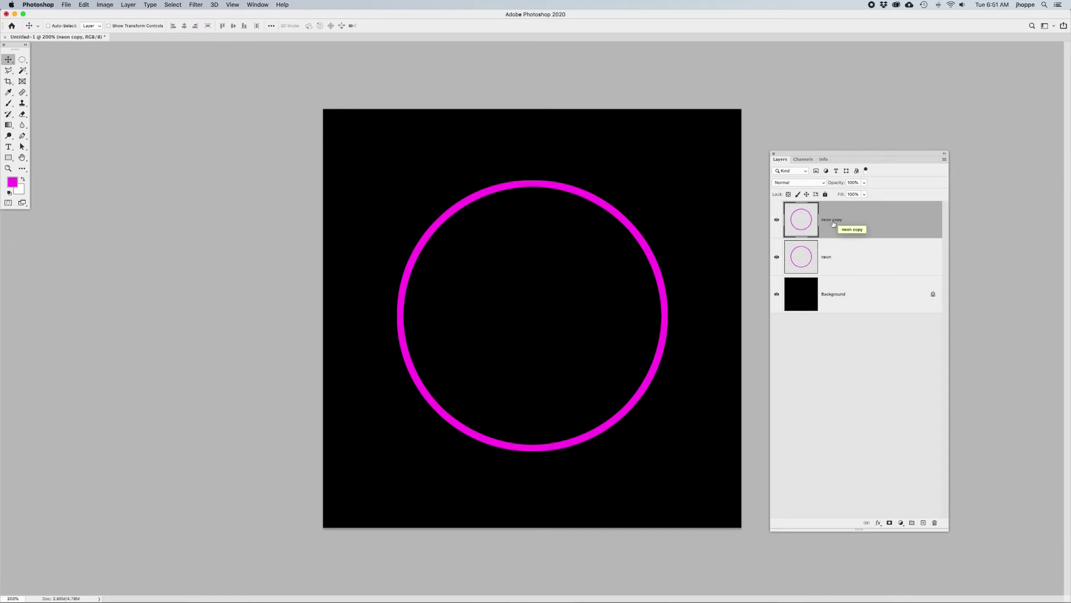
Apply a Gaussian Blur of about 18.9 px radius to the neon copy layer
{"action": "left_click", "coordinate": [196, 3]}
{"action": "mouse_move", "coordinate": [213, 107]}
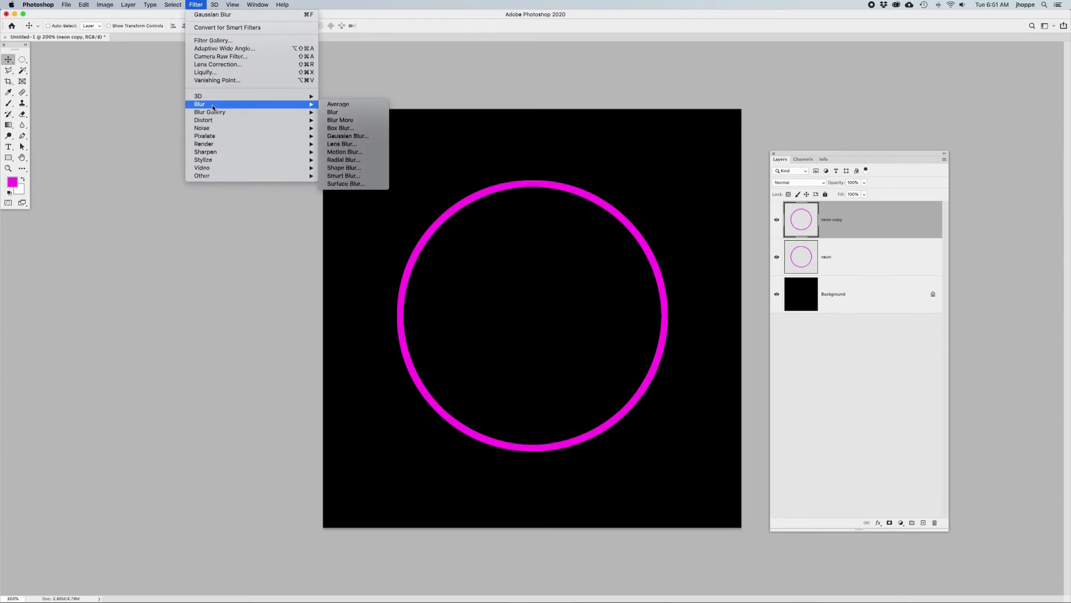
{"action": "left_click", "coordinate": [348, 137]}
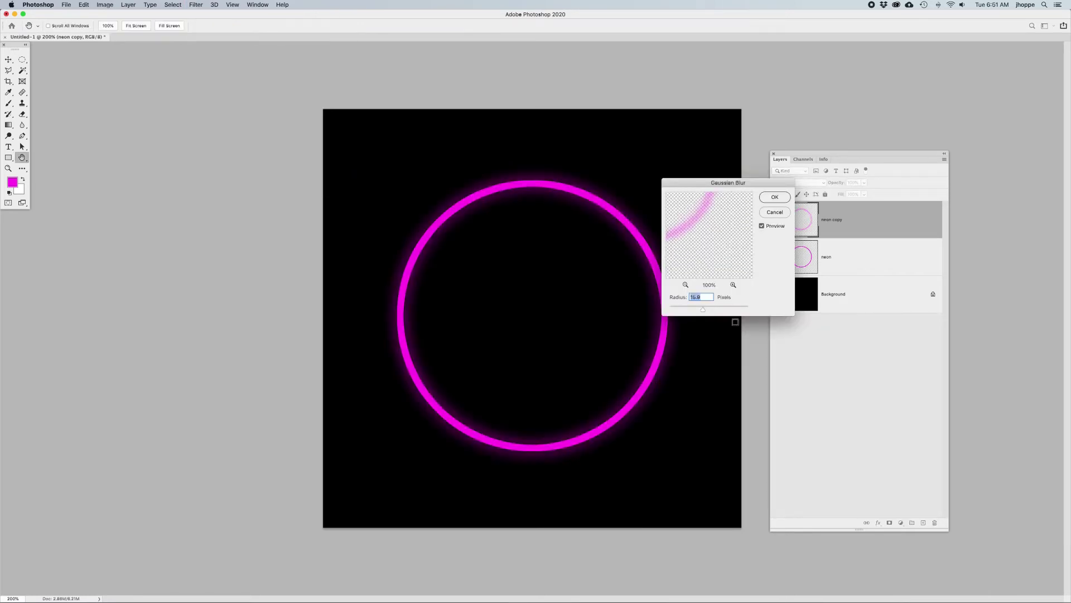
{"action": "key", "text": "Up"}
{"action": "key", "text": "Up"}
{"action": "key", "text": "Return"}
{"action": "key", "text": "v"}
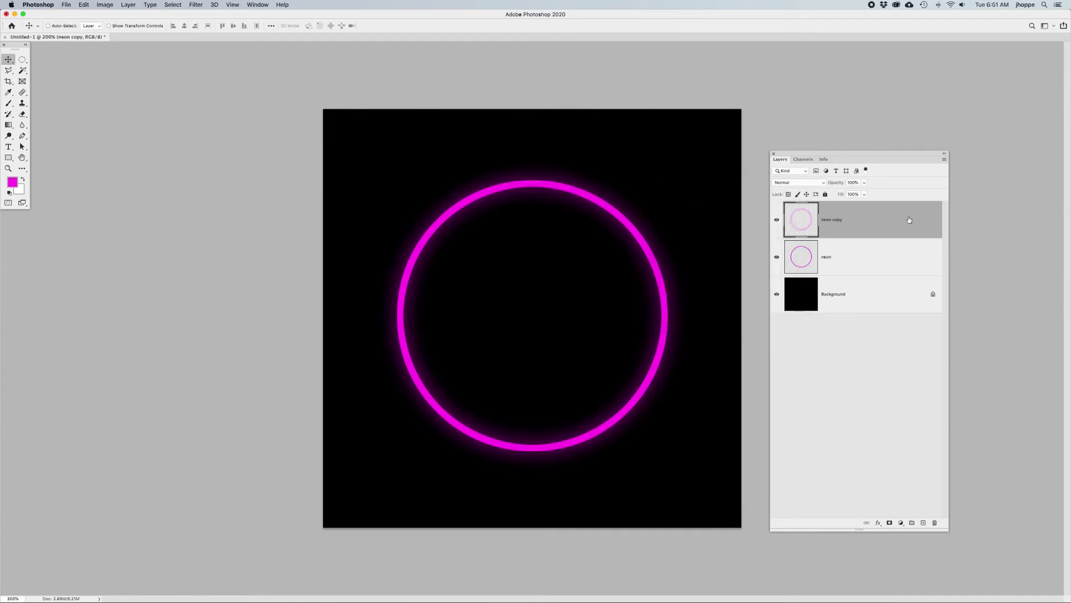
{"action": "left_click", "coordinate": [843, 259]}
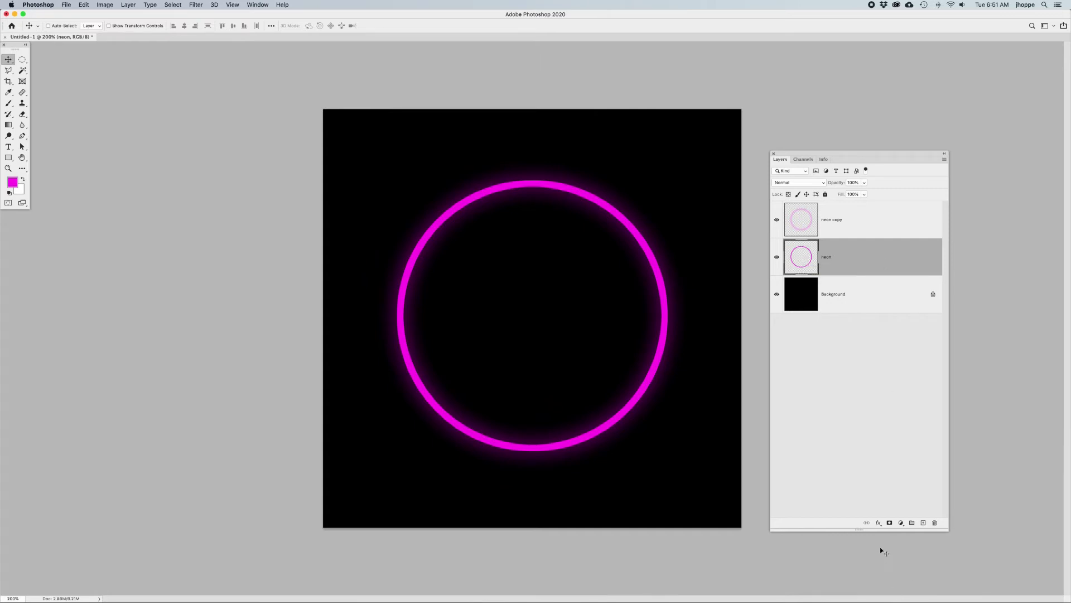
Add an Inner Glow to the neon layer with choke about 14 % and size about 7 px
{"action": "left_click", "coordinate": [879, 523]}
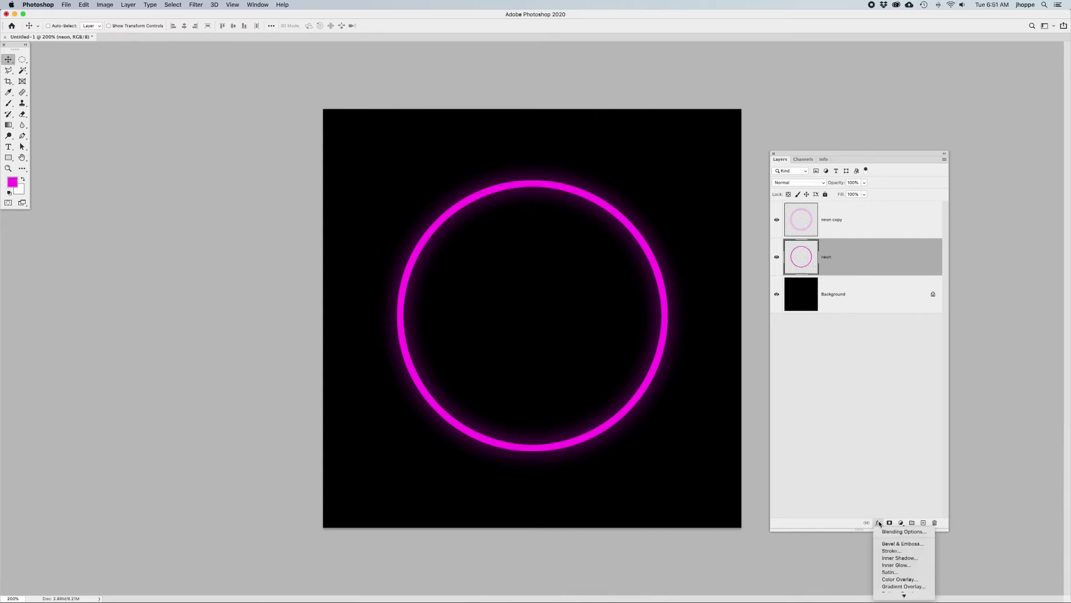
{"action": "left_click", "coordinate": [894, 566]}
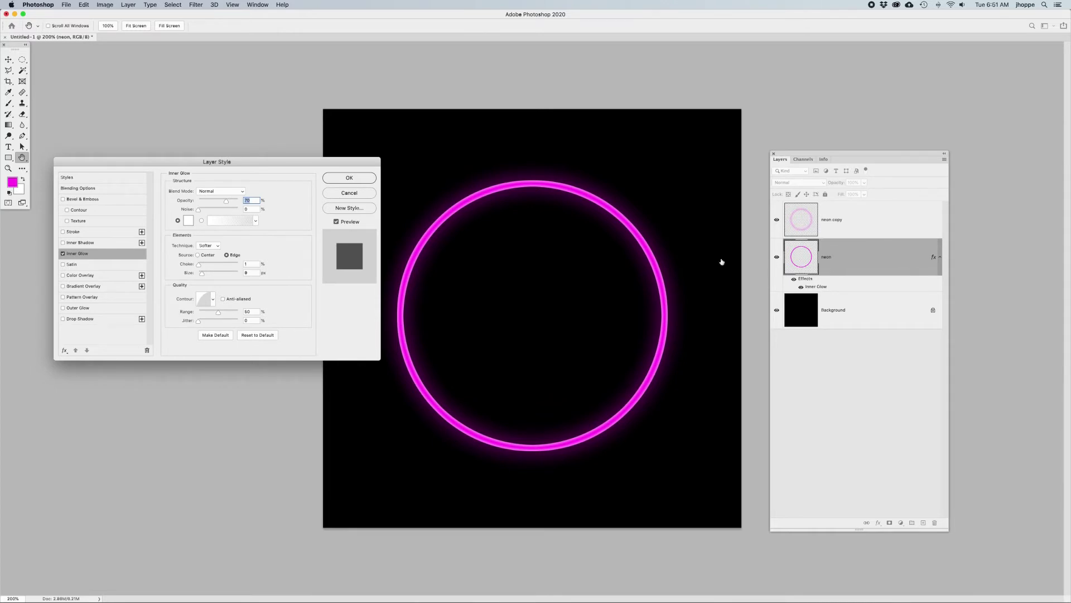
{"action": "left_click_drag", "start_coordinate": [235, 163], "coordinate": [515, 169]}
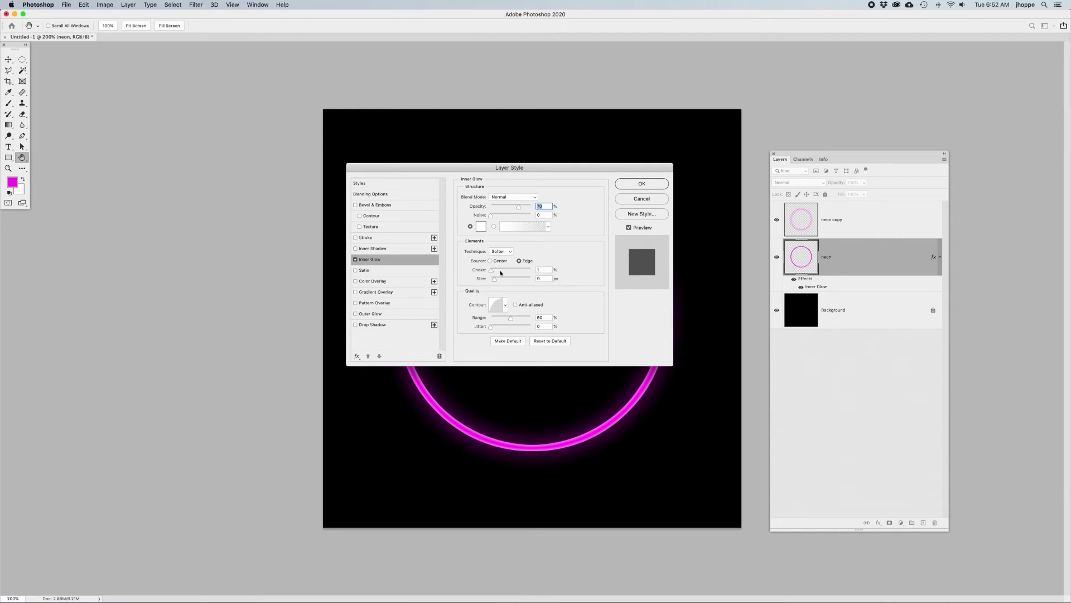
{"action": "left_click_drag", "start_coordinate": [491, 271], "coordinate": [508, 272]}
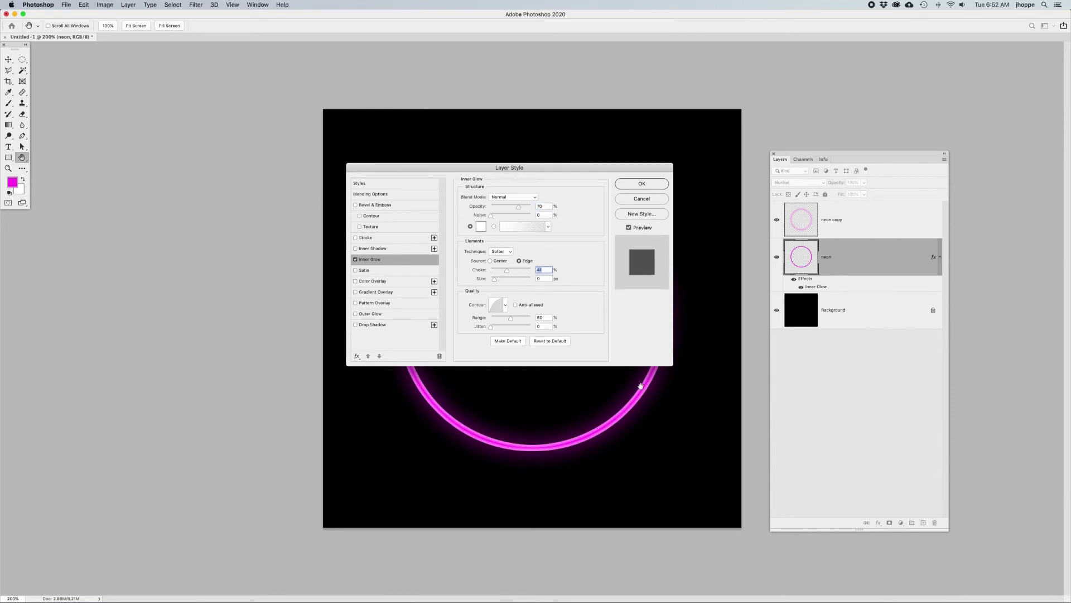
{"action": "left_click_drag", "start_coordinate": [509, 273], "coordinate": [496, 272]}
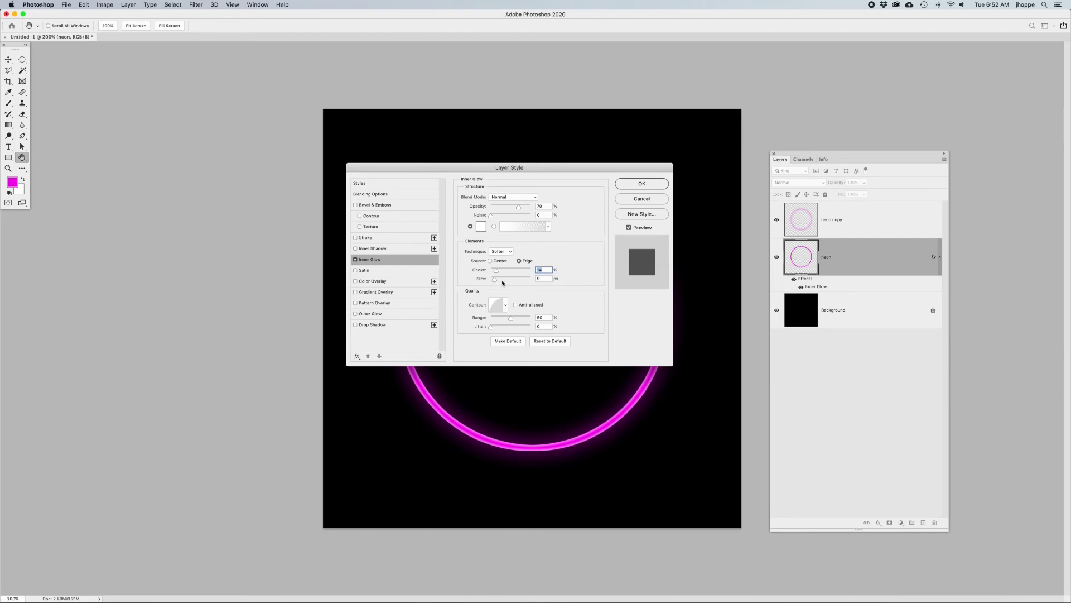
{"action": "left_click_drag", "start_coordinate": [494, 279], "coordinate": [501, 281]}
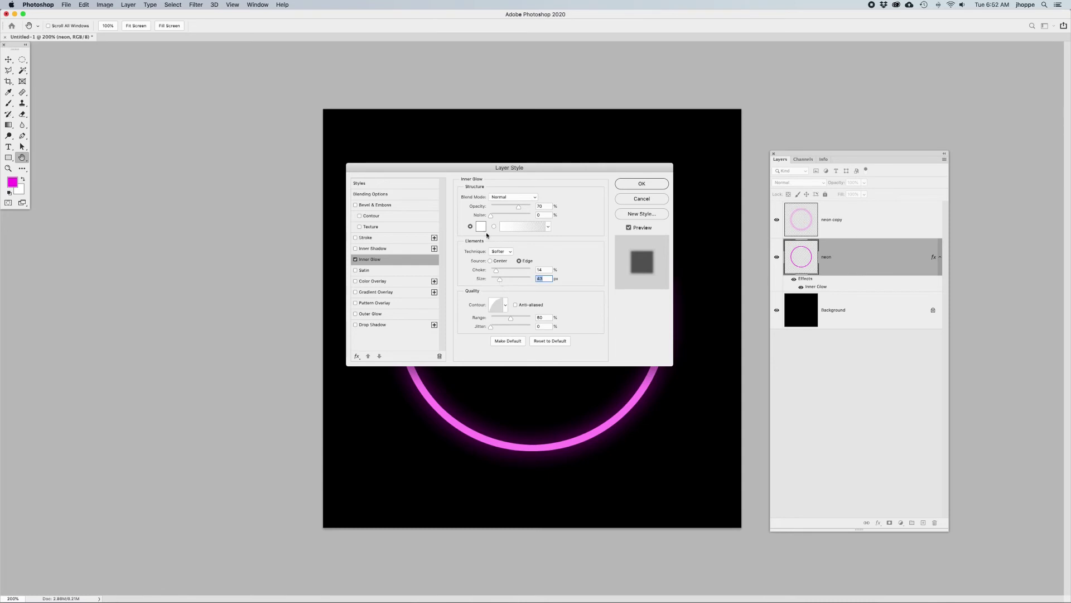
{"action": "left_click_drag", "start_coordinate": [501, 281], "coordinate": [494, 282]}
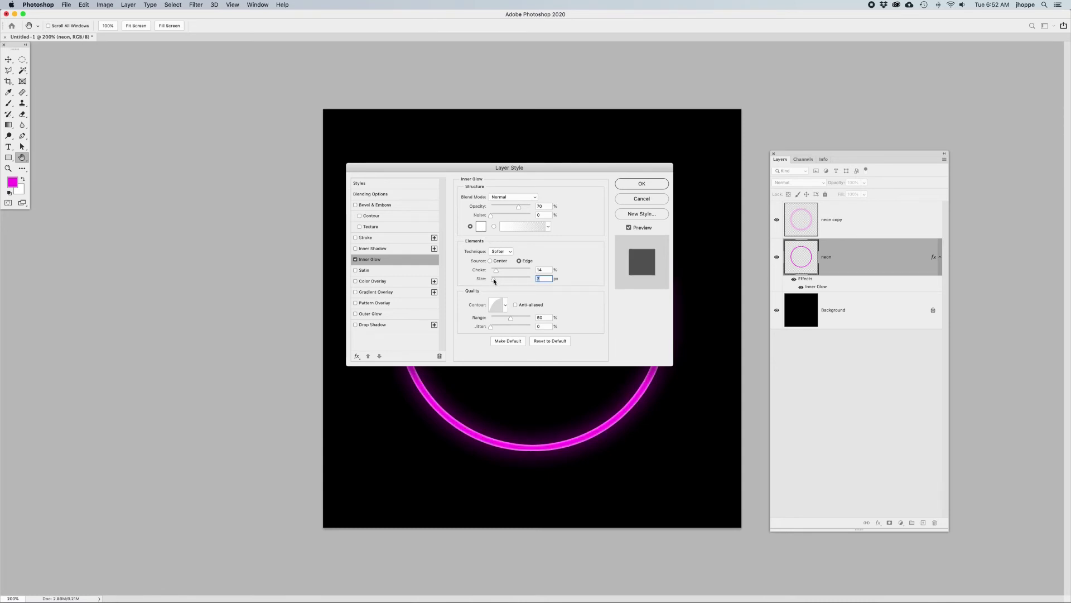
Choose a contour preset for the inner glow and apply the effect
{"action": "left_click", "coordinate": [506, 306]}
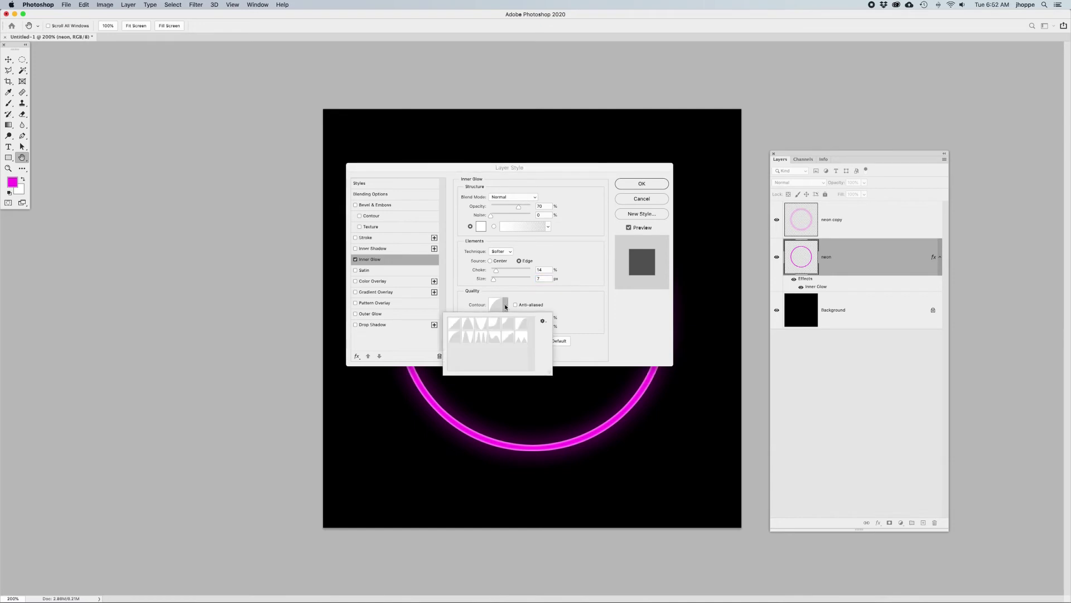
{"action": "left_click", "coordinate": [454, 325]}
{"action": "left_click", "coordinate": [521, 329]}
{"action": "left_click", "coordinate": [455, 337]}
{"action": "left_click", "coordinate": [506, 306]}
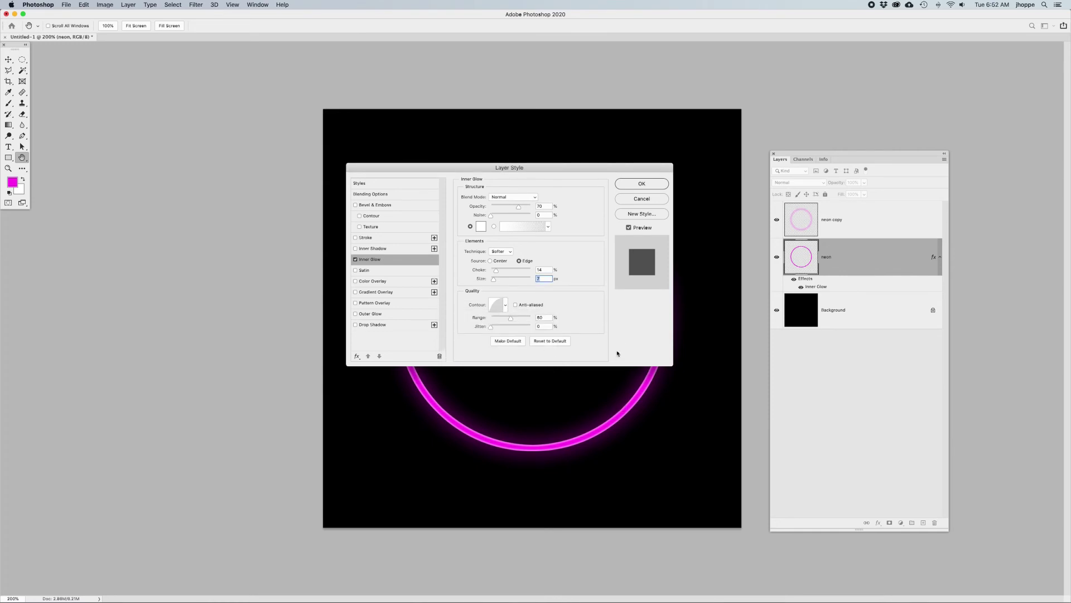
{"action": "left_click", "coordinate": [643, 185]}
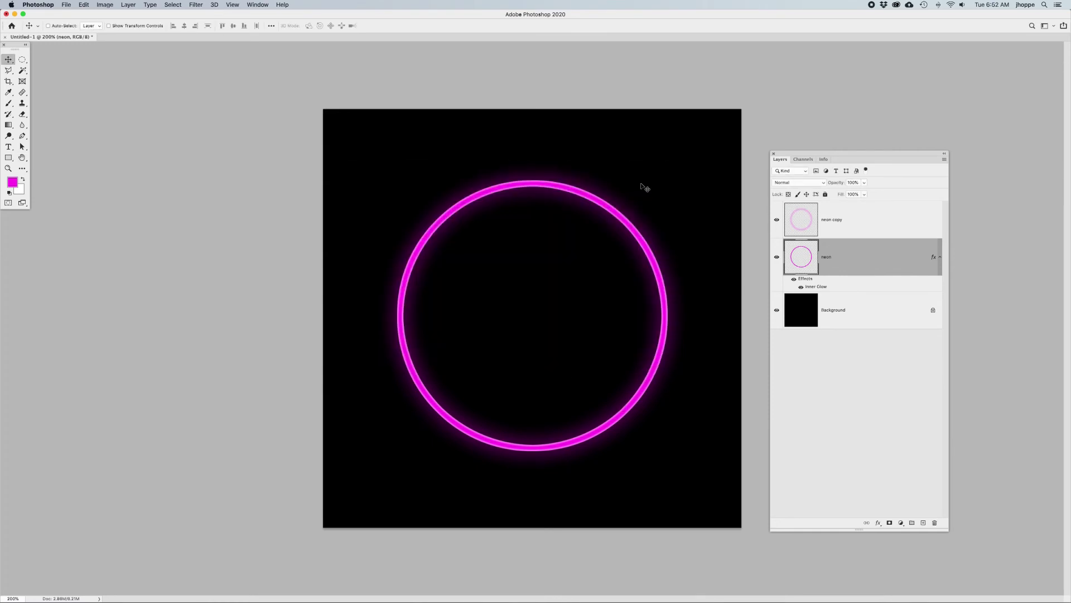
{"action": "left_click", "coordinate": [870, 222]}
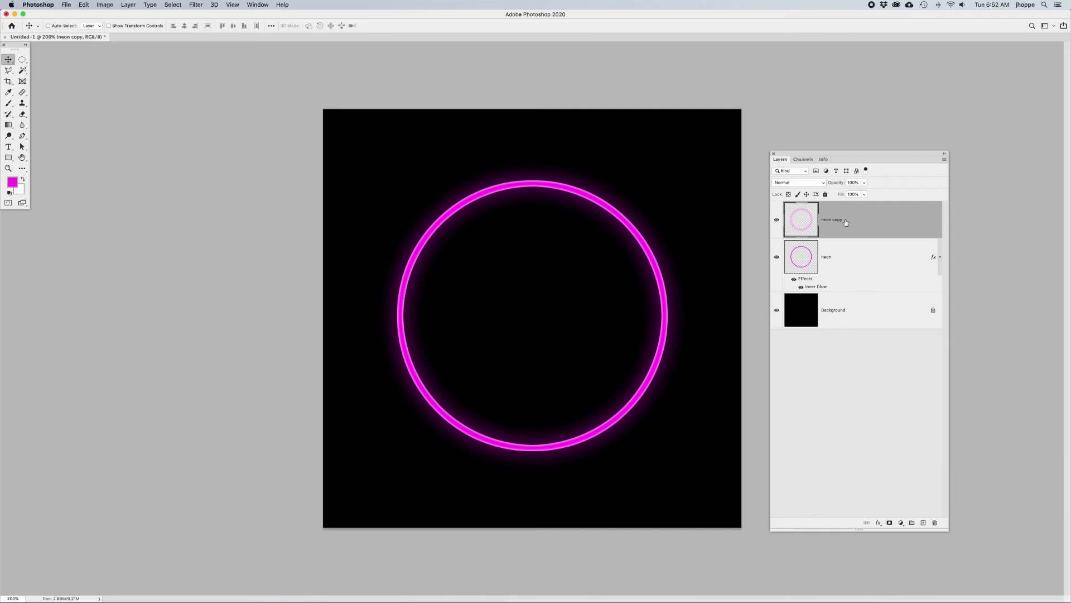
Create neon copy 2 and neon copy 3, then reopen the neon layer's Inner Glow settings
{"action": "key", "text": "super+j"}
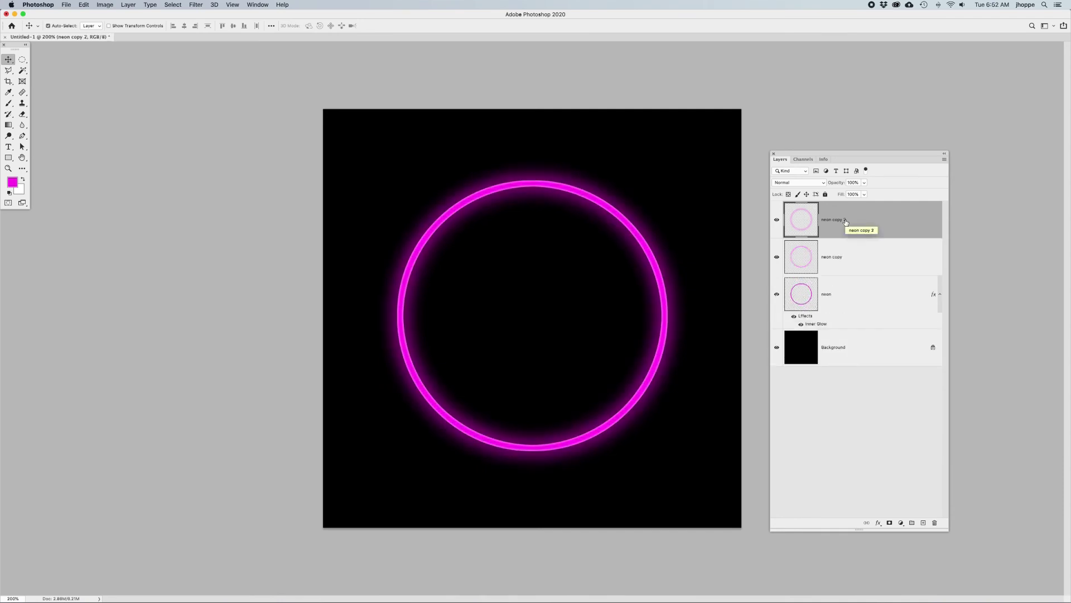
{"action": "key", "text": "super+j"}
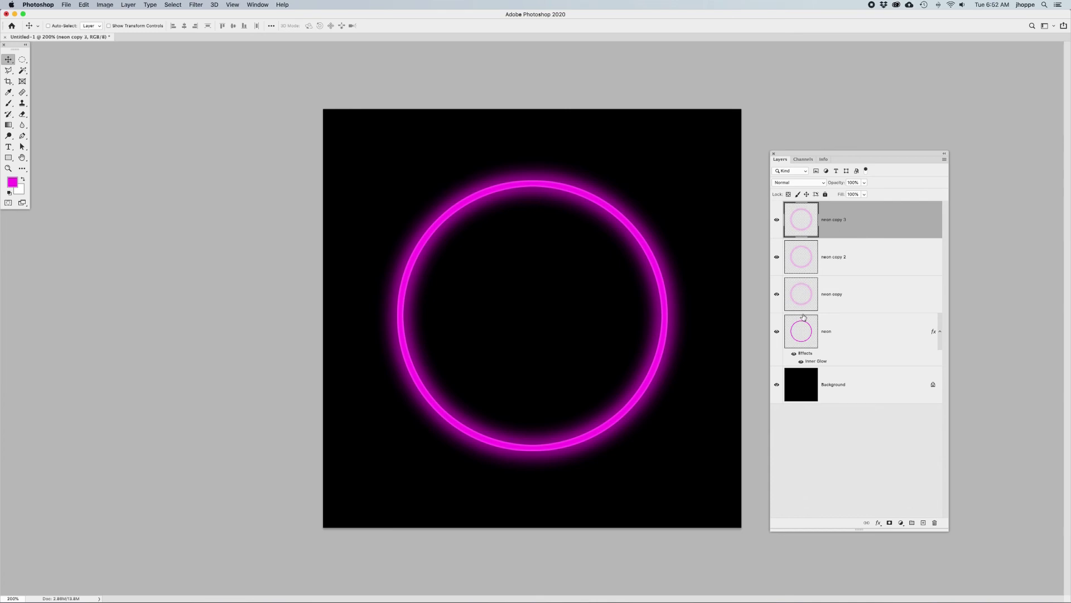
{"action": "left_click", "coordinate": [853, 342]}
{"action": "left_click", "coordinate": [777, 332], "text": "alt"}
{"action": "left_click", "coordinate": [777, 331], "text": "alt"}
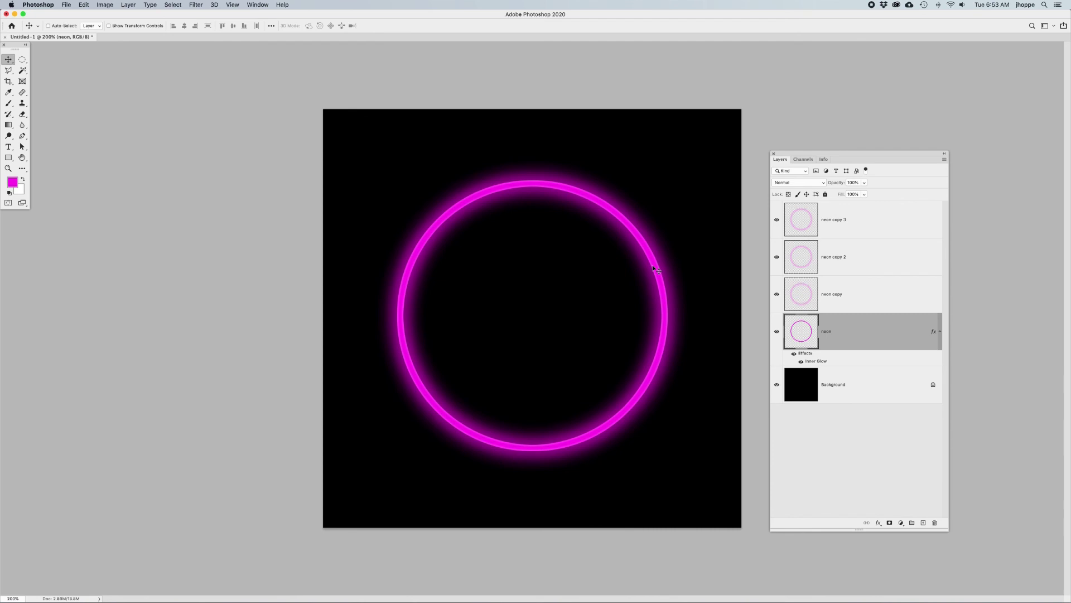
{"action": "double_click", "coordinate": [812, 363]}
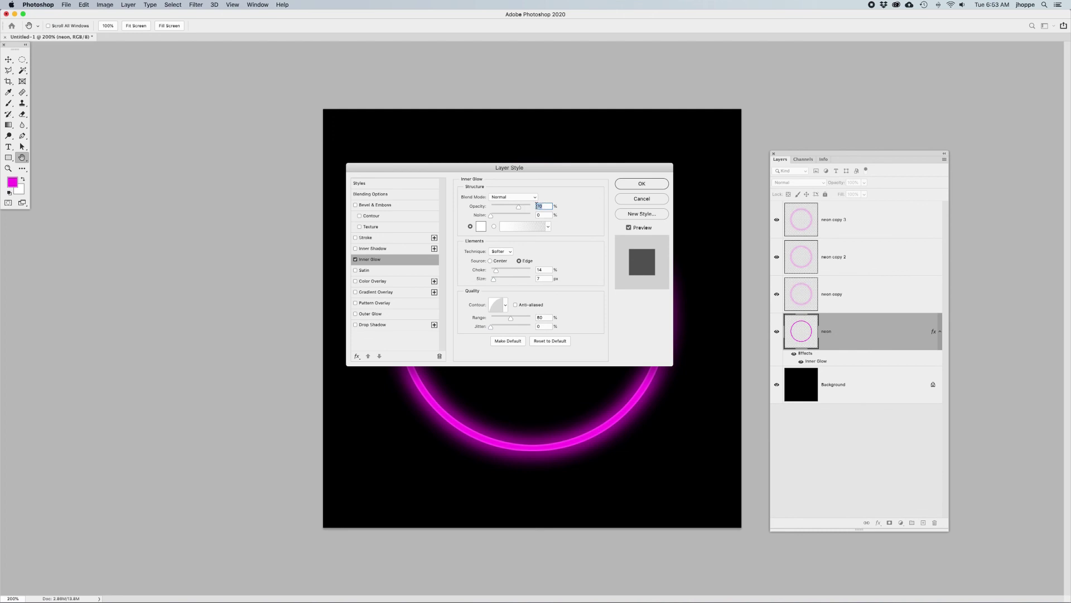
{"action": "left_click", "coordinate": [634, 185]}
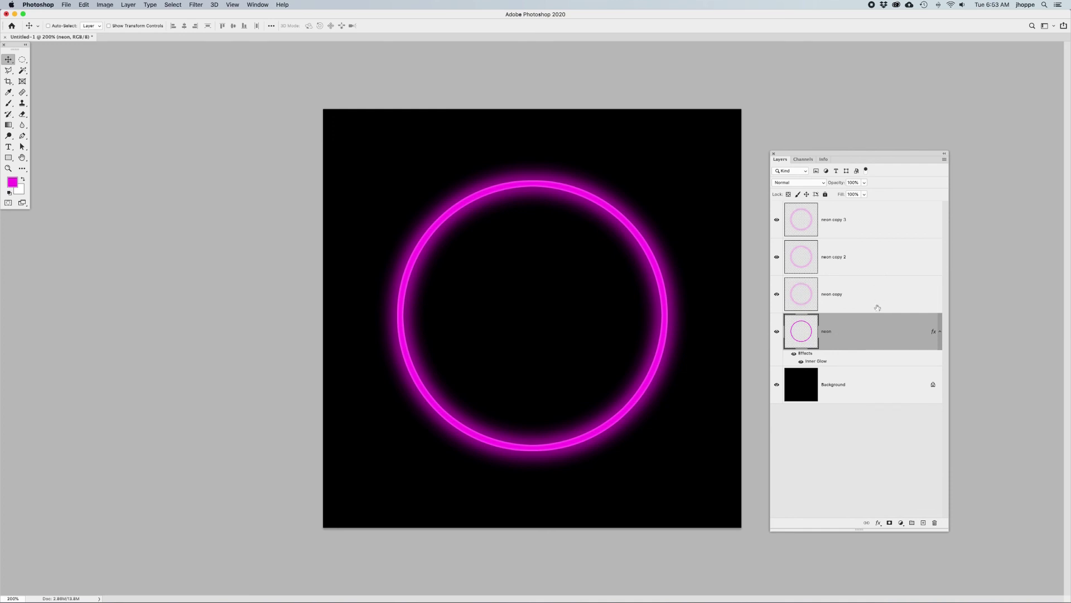
{"action": "key", "text": "alt+bracketright"}
{"action": "key", "text": "alt+bracketright"}
{"action": "key", "text": "alt+bracketright"}
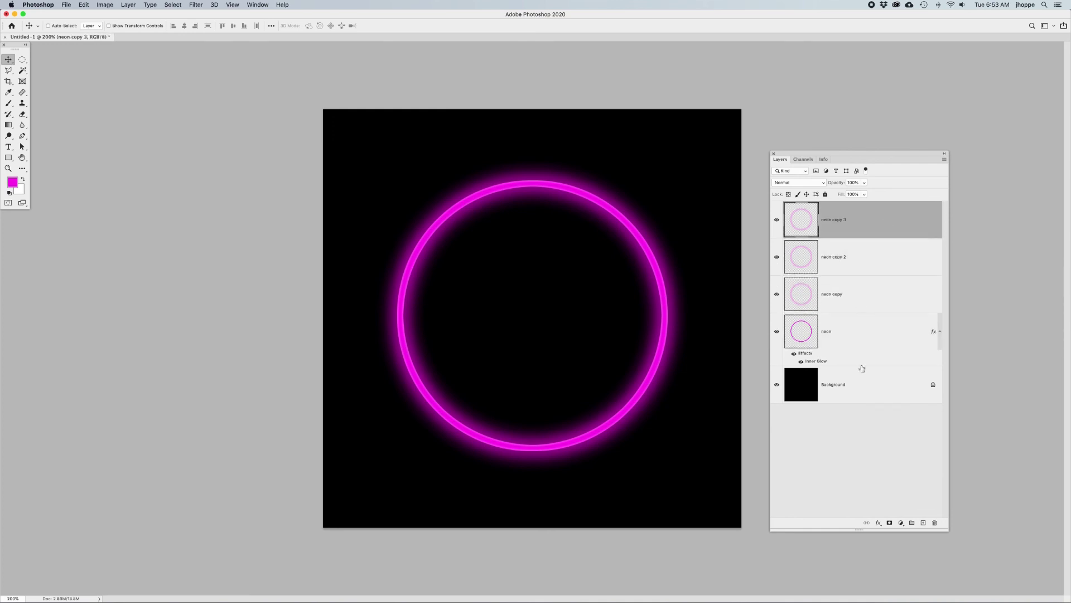
{"action": "left_click", "coordinate": [860, 349]}
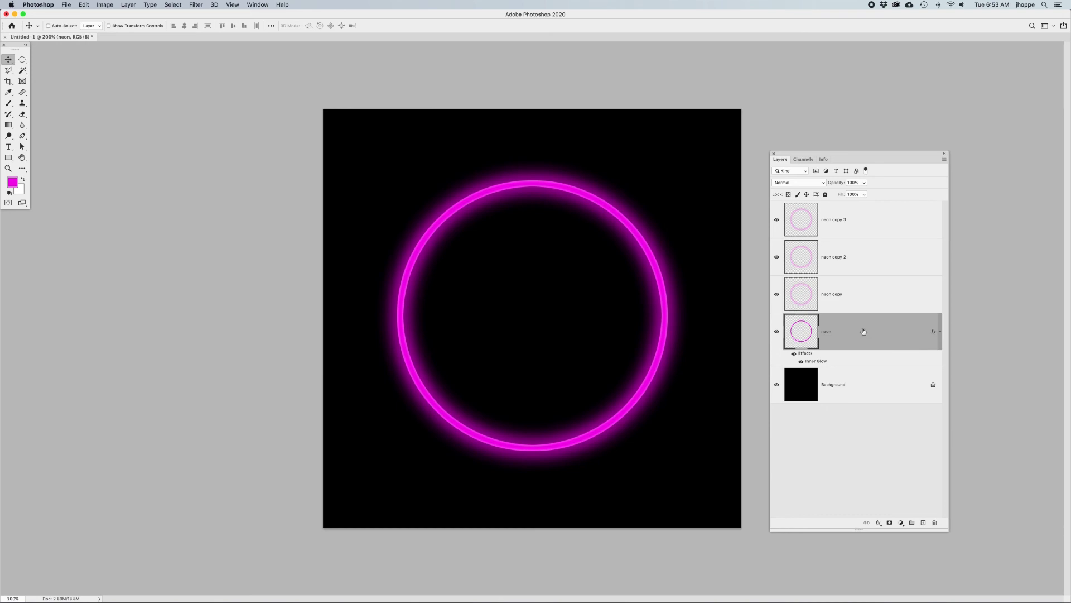